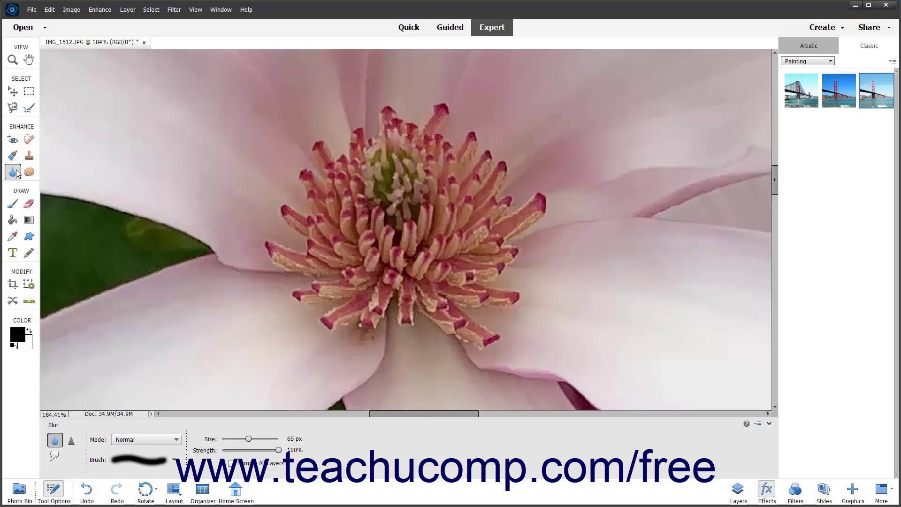
Select a tool in the Tool Options bin, leaving Blur active at 65 px
{"action": "left_click", "coordinate": [17, 174]}
Try the Sharpen tool at 50 px, then return to Blur at 65 px
{"action": "left_click", "coordinate": [72, 440]}
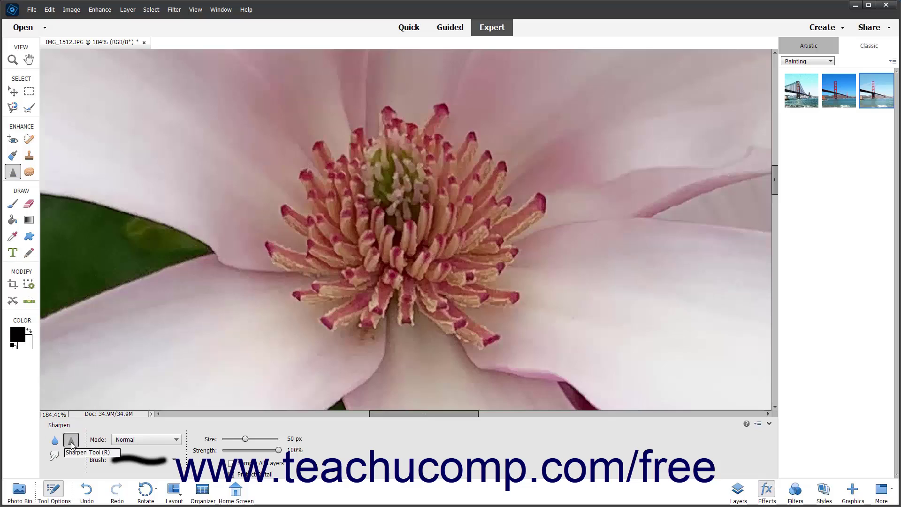
{"action": "left_click", "coordinate": [54, 442]}
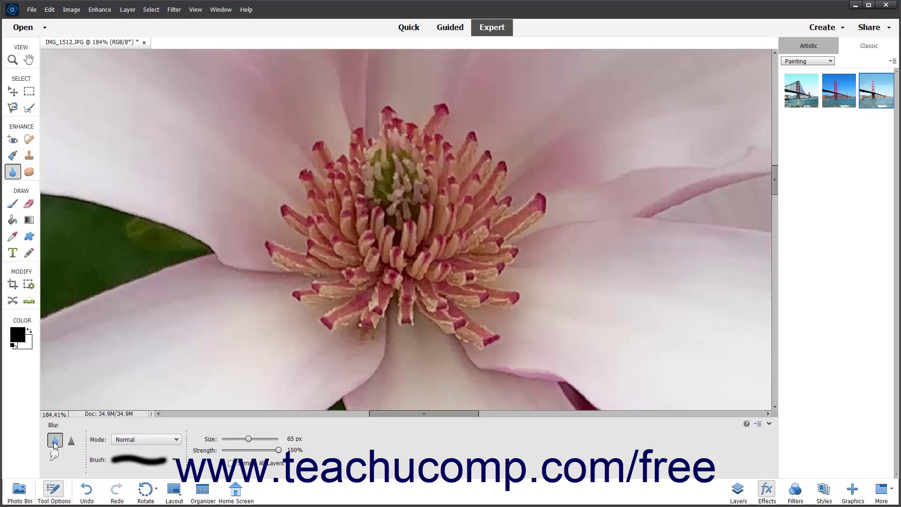
Keep Normal blending mode and set the Blur brush size to 63 px
{"action": "left_click", "coordinate": [176, 440]}
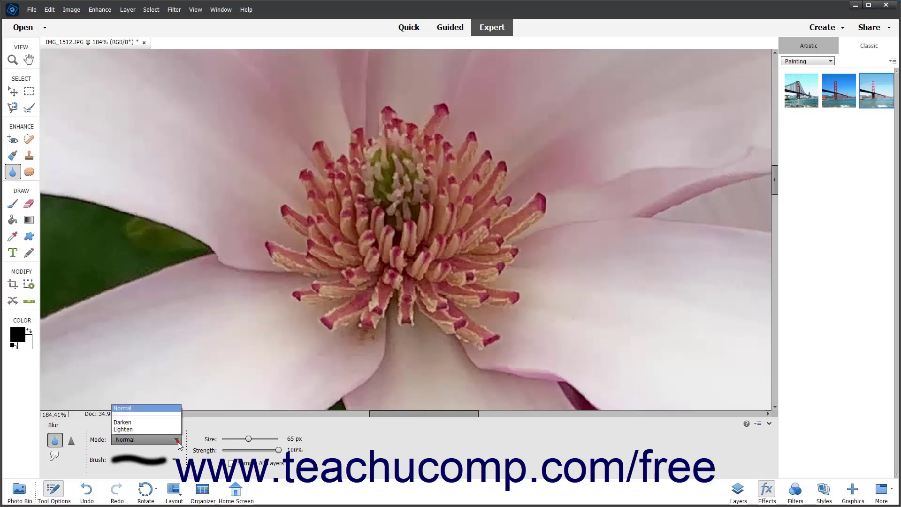
{"action": "left_click", "coordinate": [177, 440]}
{"action": "left_click", "coordinate": [174, 460]}
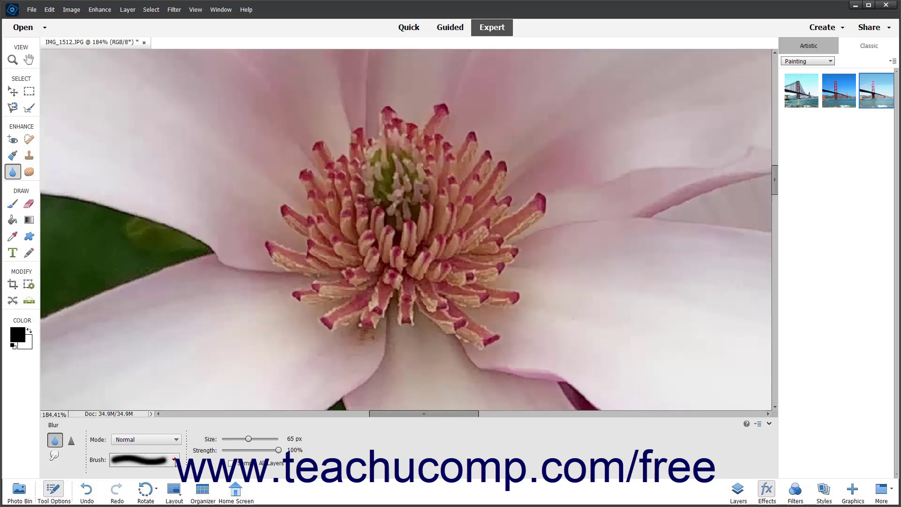
{"action": "left_click", "coordinate": [248, 439]}
Paint a blur stroke across the magnolia's central stamens
{"action": "mouse_move", "coordinate": [346, 303]}
{"action": "left_mouse_down"}
{"action": "mouse_move", "coordinate": [348, 259]}
{"action": "mouse_move", "coordinate": [488, 239]}
{"action": "mouse_move", "coordinate": [492, 212]}
{"action": "mouse_move", "coordinate": [502, 238]}
{"action": "mouse_move", "coordinate": [369, 281]}
{"action": "mouse_move", "coordinate": [437, 313]}
{"action": "mouse_move", "coordinate": [318, 223]}
{"action": "mouse_move", "coordinate": [505, 299]}
{"action": "mouse_move", "coordinate": [519, 194]}
{"action": "mouse_move", "coordinate": [472, 149]}
{"action": "mouse_move", "coordinate": [331, 158]}
{"action": "left_mouse_up"}
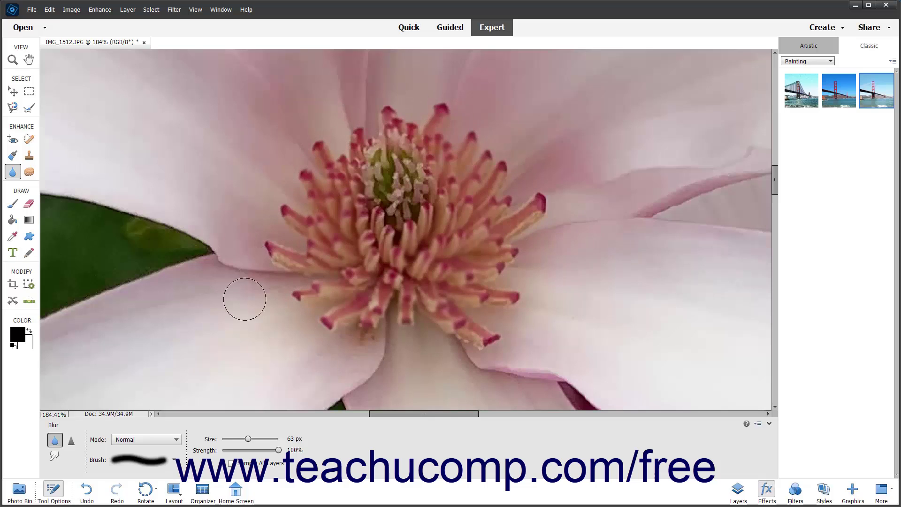
Sharpen the green flower centre with the 50 px Sharpen tool
{"action": "left_click", "coordinate": [71, 440]}
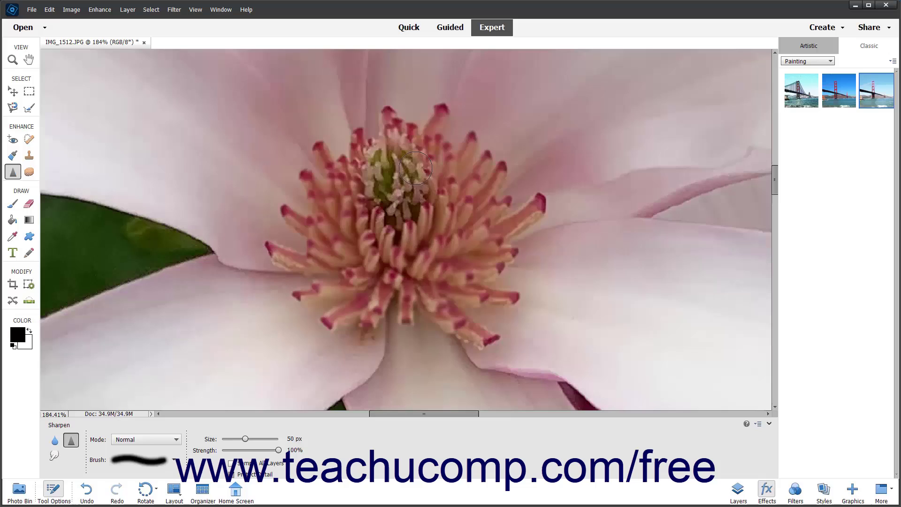
{"action": "mouse_move", "coordinate": [415, 170]}
{"action": "left_mouse_down"}
{"action": "mouse_move", "coordinate": [394, 144]}
{"action": "mouse_move", "coordinate": [372, 195]}
{"action": "mouse_move", "coordinate": [405, 190]}
{"action": "mouse_move", "coordinate": [397, 162]}
{"action": "left_mouse_up"}
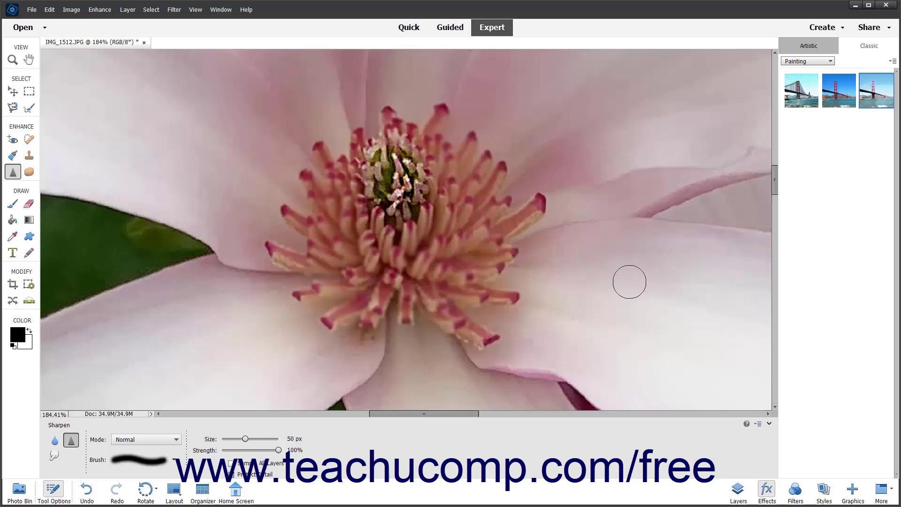